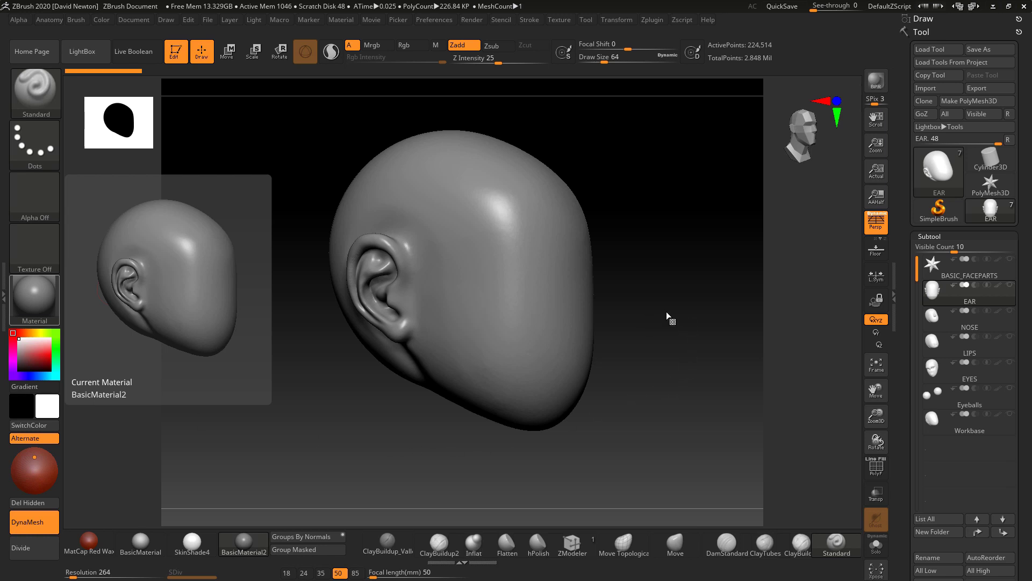
Show the NOSE, LIPS and EYES subtools in turn, add the Eyeballs to the view, and switch to Workbase.
{"action": "left_click", "coordinate": [931, 313]}
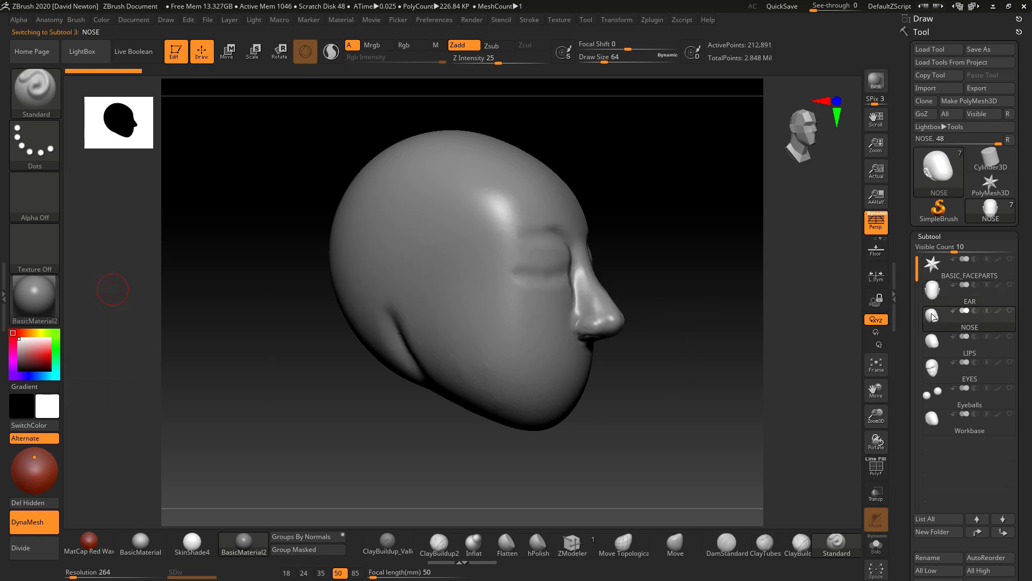
{"action": "left_click_drag", "start_coordinate": [791, 338], "coordinate": [719, 338]}
{"action": "left_click", "coordinate": [934, 342]}
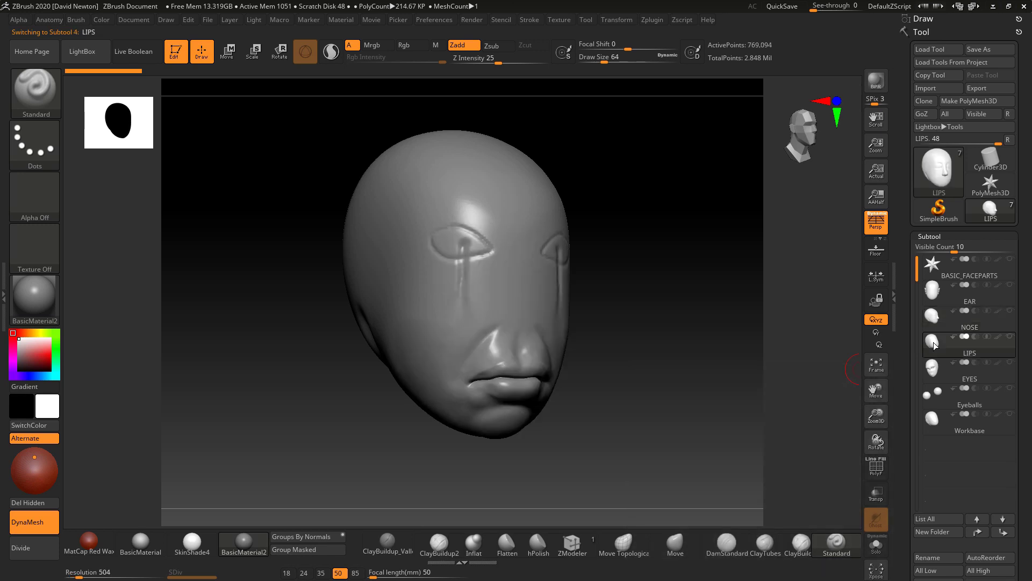
{"action": "left_click", "coordinate": [939, 376]}
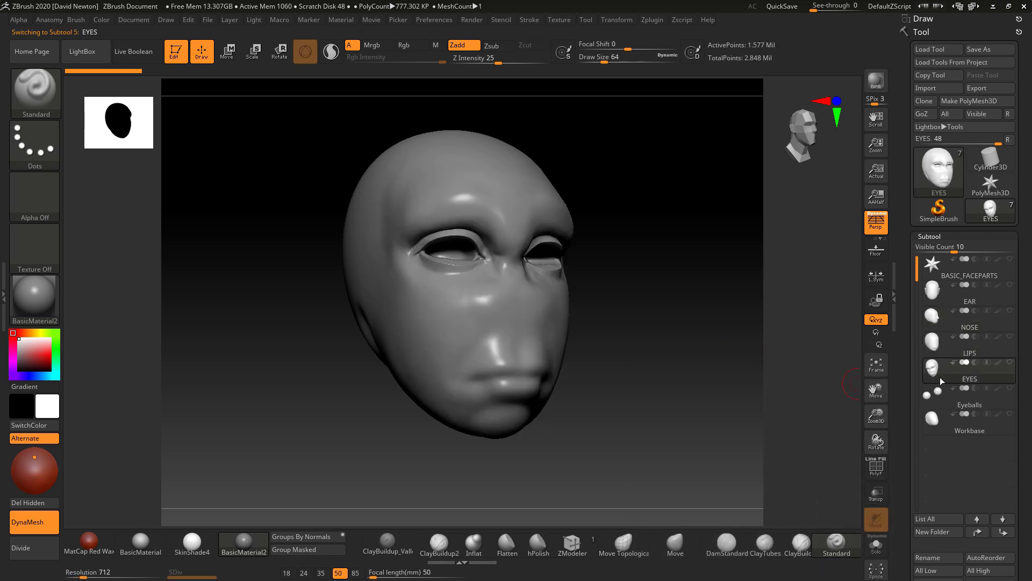
{"action": "left_click", "coordinate": [1009, 388]}
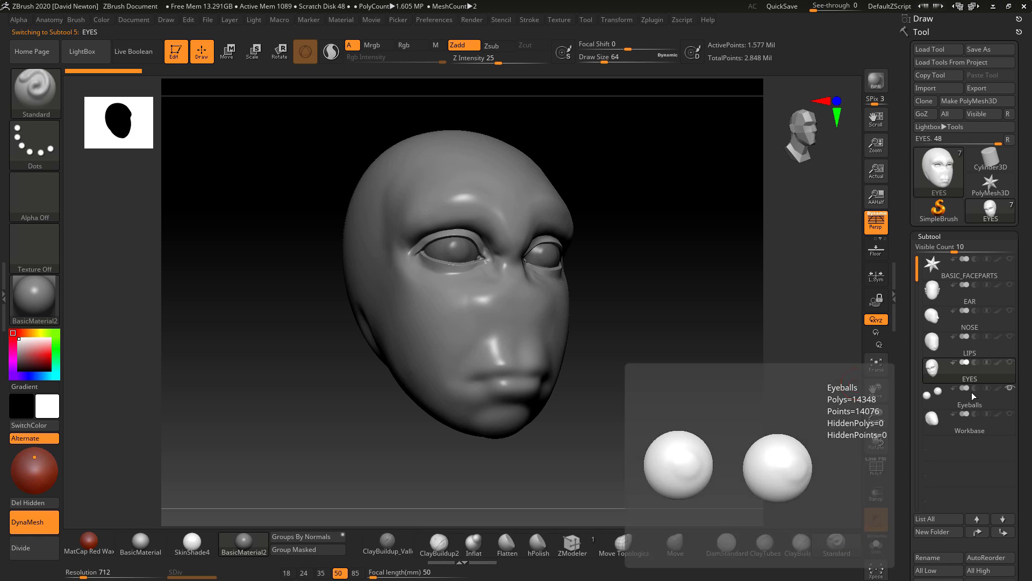
{"action": "left_click", "coordinate": [933, 421]}
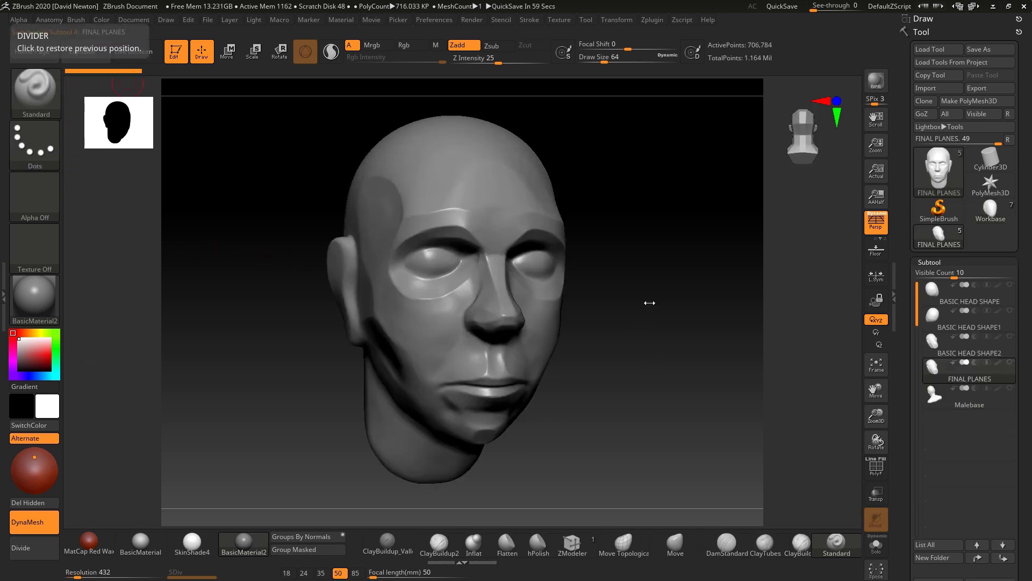
Inspect the FINAL PLANES head from an angle and compare the BASEMESHES bust with the BASEMESHES1 subtool.
{"action": "mouse_move", "coordinate": [650, 300]}
{"action": "left_mouse_down"}
{"action": "mouse_move", "coordinate": [659, 298]}
{"action": "mouse_move", "coordinate": [611, 293]}
{"action": "mouse_move", "coordinate": [666, 297]}
{"action": "mouse_move", "coordinate": [640, 328]}
{"action": "mouse_move", "coordinate": [656, 314]}
{"action": "mouse_move", "coordinate": [705, 329]}
{"action": "mouse_move", "coordinate": [675, 334]}
{"action": "mouse_move", "coordinate": [660, 308]}
{"action": "left_mouse_up"}
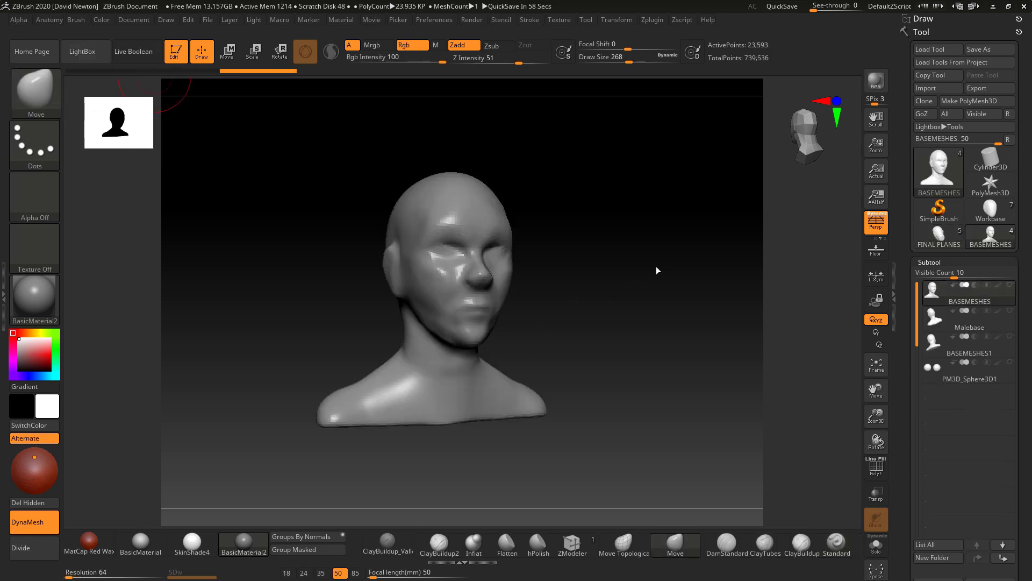
{"action": "mouse_move", "coordinate": [656, 268]}
{"action": "left_mouse_down"}
{"action": "mouse_move", "coordinate": [638, 270]}
{"action": "mouse_move", "coordinate": [663, 267]}
{"action": "left_mouse_up"}
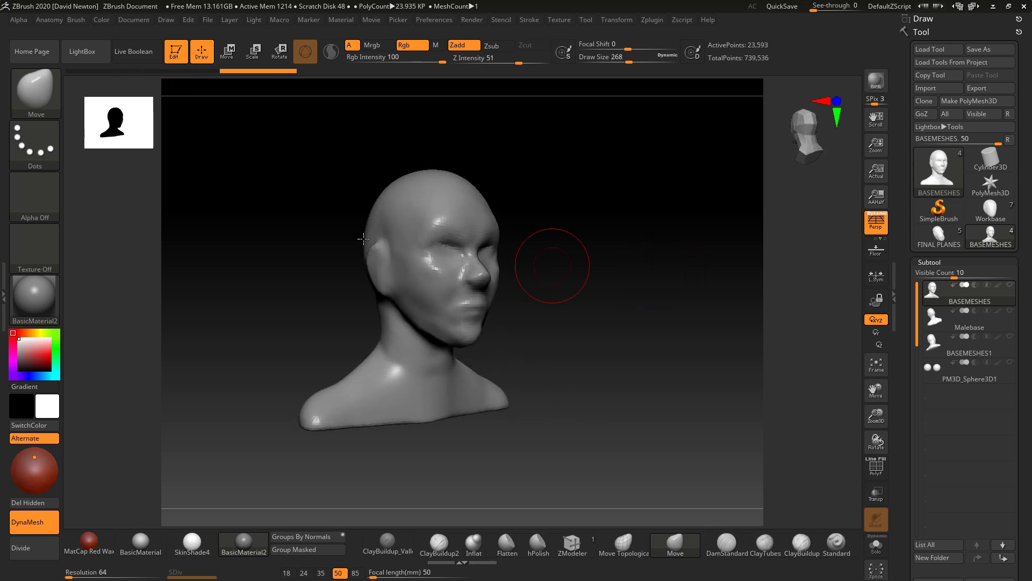
{"action": "key", "text": "Down"}
{"action": "key", "text": "Down"}
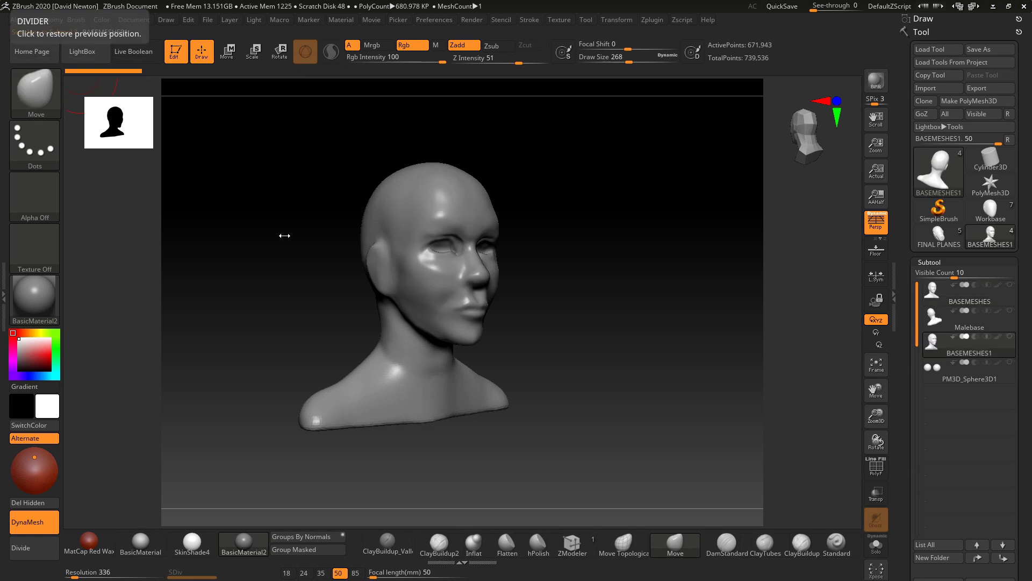
{"action": "mouse_move", "coordinate": [599, 247]}
{"action": "left_mouse_down"}
{"action": "mouse_move", "coordinate": [587, 251]}
{"action": "mouse_move", "coordinate": [598, 253]}
{"action": "left_mouse_up"}
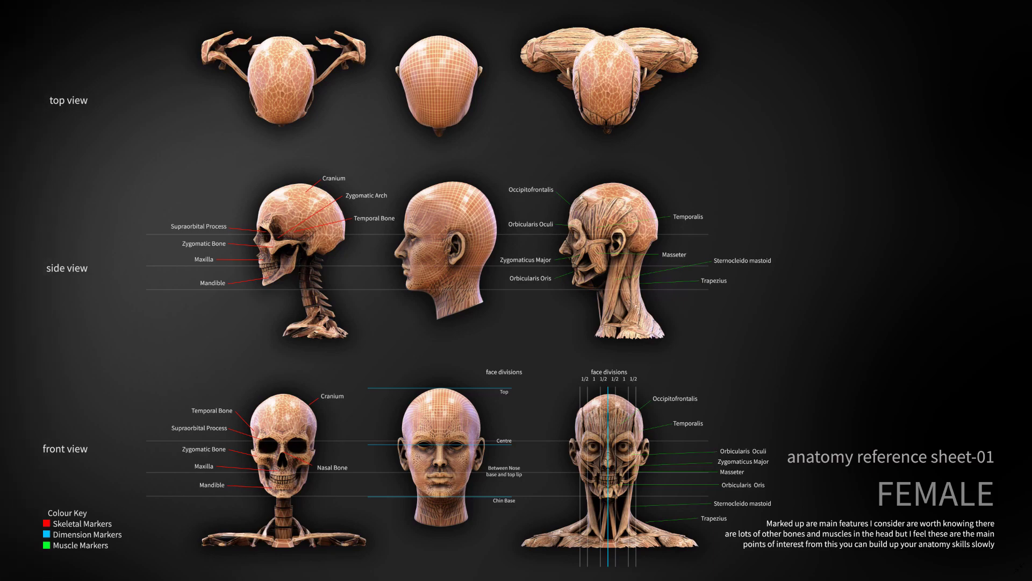
Switch back to ZBrush, examine the finished female head, and display the male head from the malefinal folder instead.
{"action": "key", "text": "alt+Tab"}
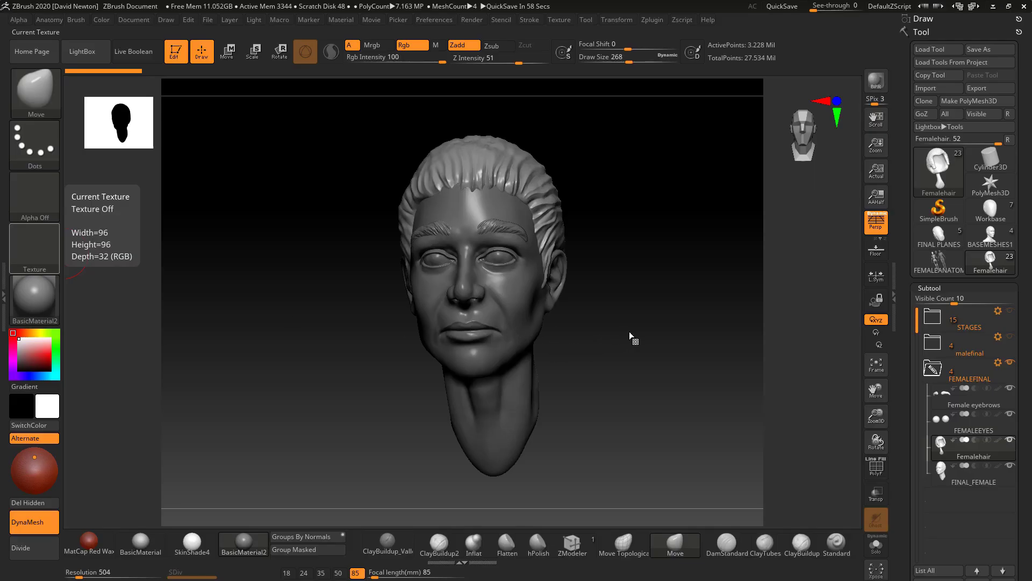
{"action": "mouse_move", "coordinate": [614, 336]}
{"action": "left_mouse_down"}
{"action": "mouse_move", "coordinate": [634, 334]}
{"action": "mouse_move", "coordinate": [611, 337]}
{"action": "left_mouse_up"}
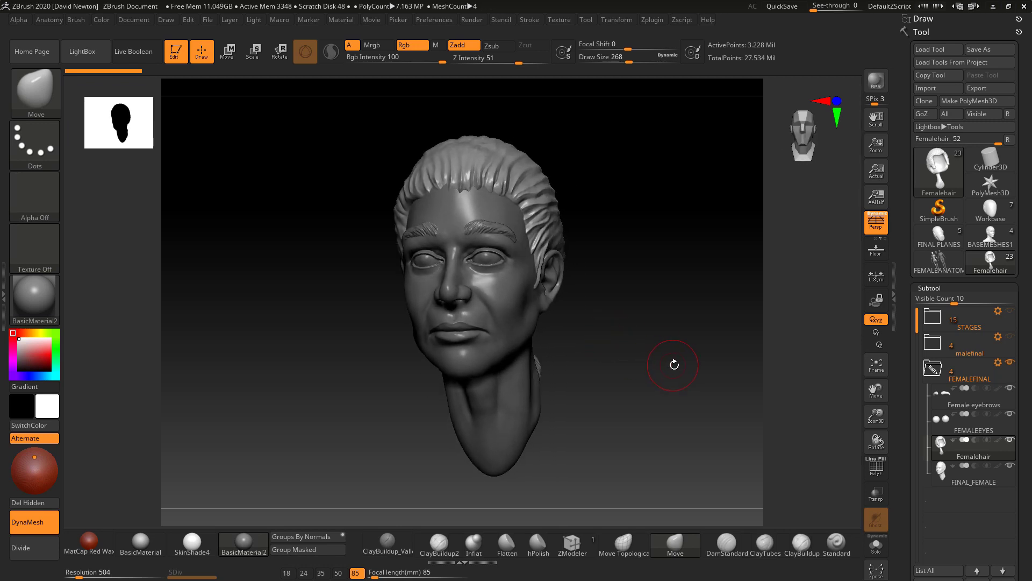
{"action": "left_click", "coordinate": [1010, 363]}
{"action": "left_click", "coordinate": [939, 344]}
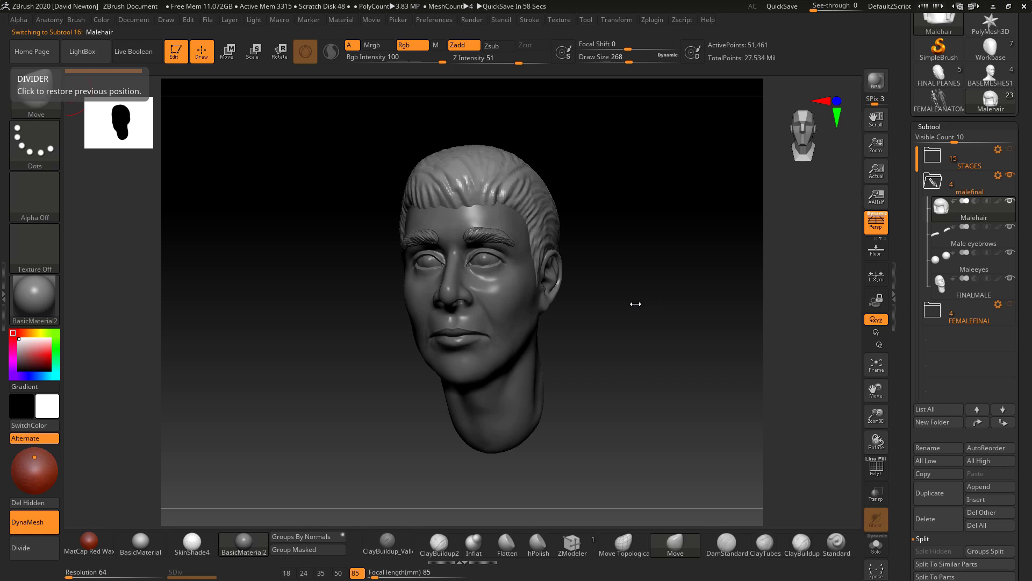
{"action": "mouse_move", "coordinate": [636, 303]}
{"action": "left_mouse_down"}
{"action": "mouse_move", "coordinate": [670, 301]}
{"action": "mouse_move", "coordinate": [634, 298]}
{"action": "left_mouse_up"}
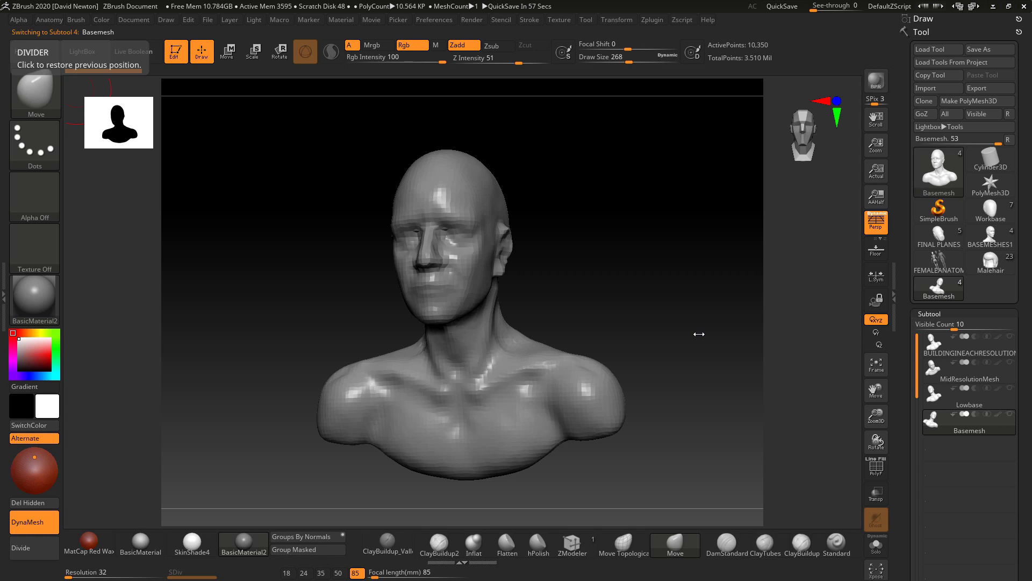
Show the male bust's Lowbase, MidResolutionMesh and highest-resolution subtools in turn to compare their levels of detail.
{"action": "left_click", "coordinate": [933, 396]}
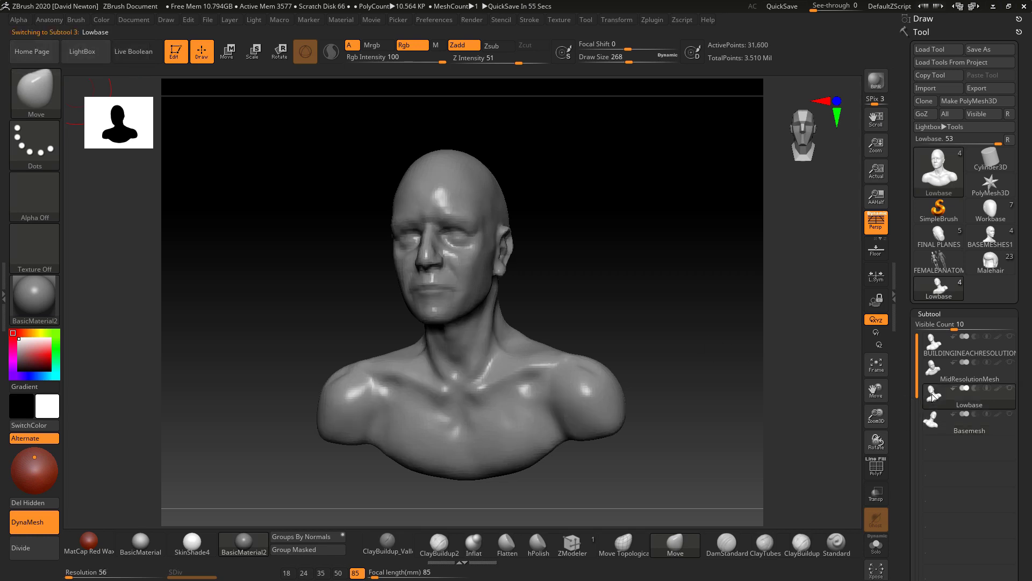
{"action": "left_click", "coordinate": [934, 369]}
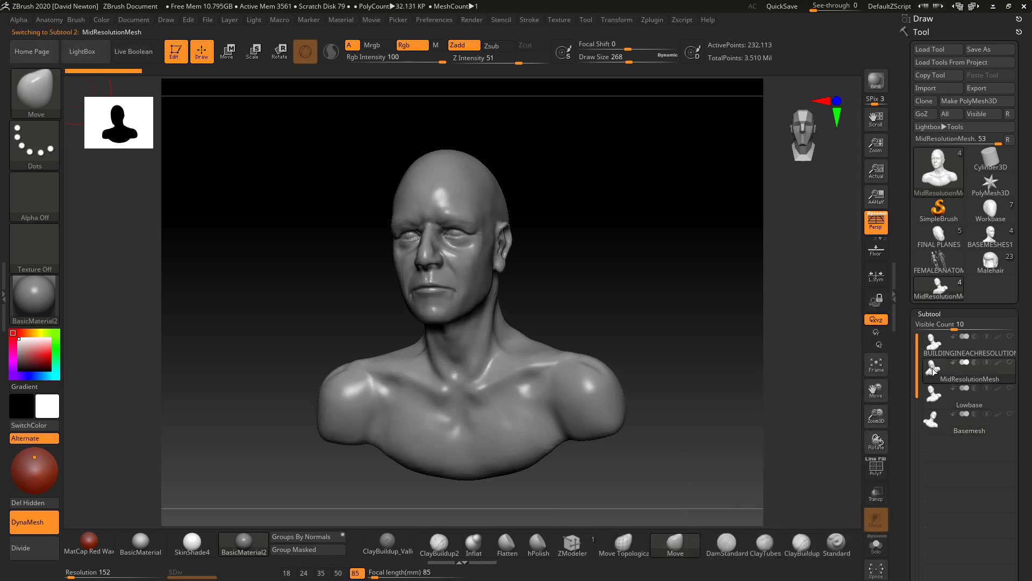
{"action": "left_click", "coordinate": [936, 346]}
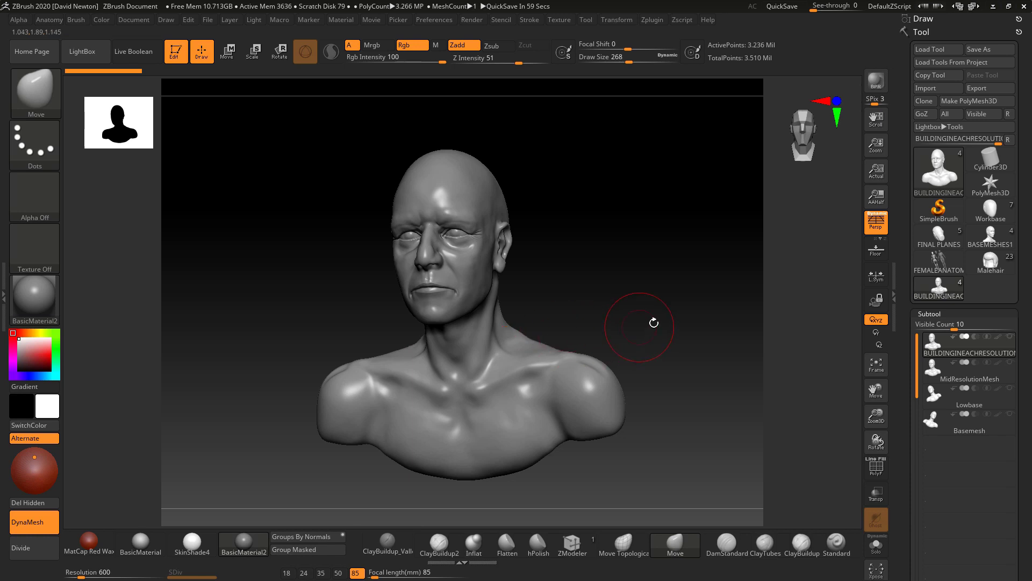
View the male bust at a 50 mm focal length, and set the focal length to 24 mm for comparison.
{"action": "mouse_move", "coordinate": [661, 323]}
{"action": "left_mouse_down"}
{"action": "mouse_move", "coordinate": [682, 324]}
{"action": "mouse_move", "coordinate": [650, 322]}
{"action": "mouse_move", "coordinate": [661, 322]}
{"action": "left_mouse_up"}
{"action": "left_click", "coordinate": [339, 573]}
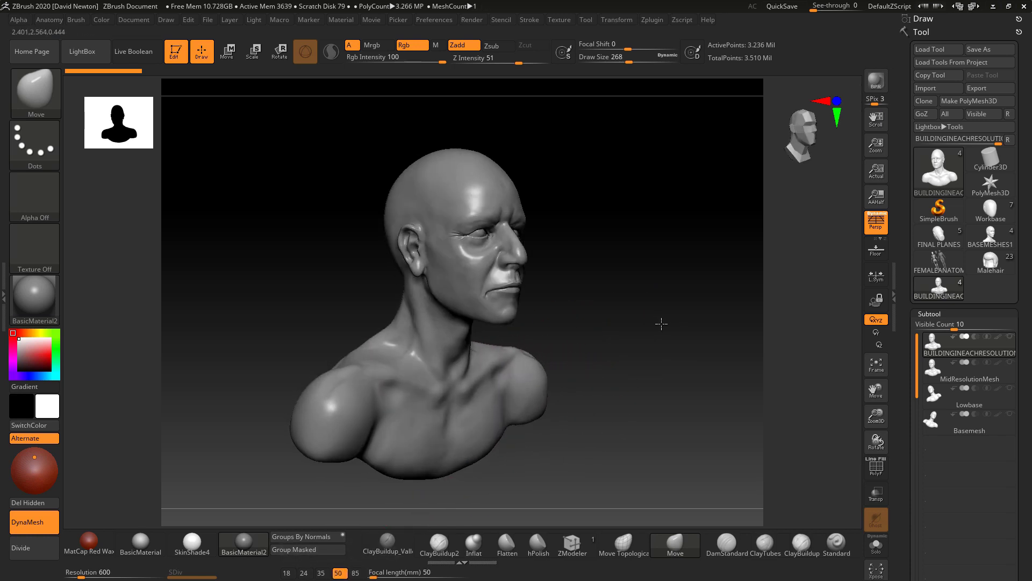
{"action": "left_click", "coordinate": [306, 574]}
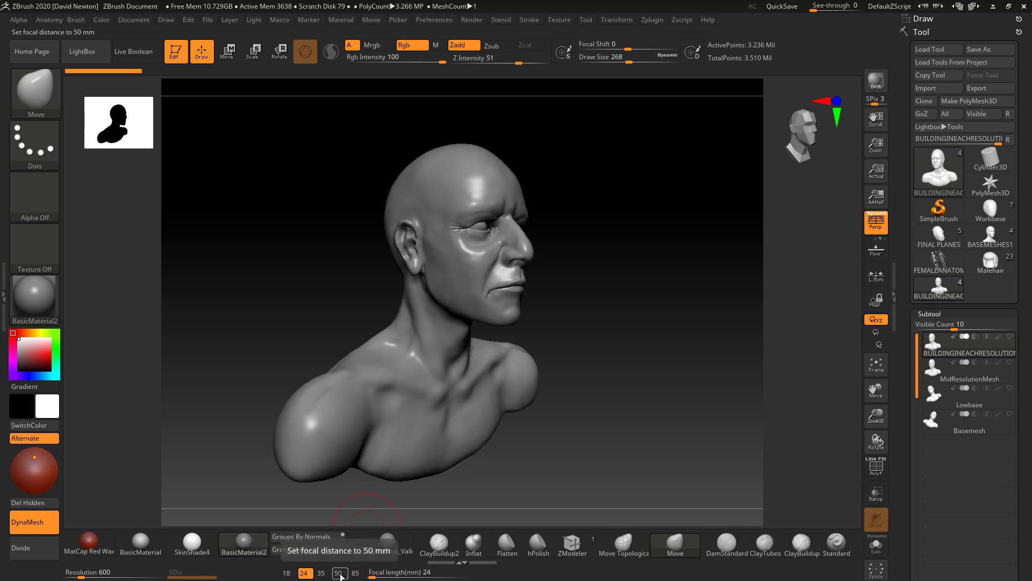
{"action": "mouse_move", "coordinate": [697, 357]}
{"action": "left_mouse_down"}
{"action": "mouse_move", "coordinate": [668, 357]}
{"action": "mouse_move", "coordinate": [697, 363]}
{"action": "left_mouse_up"}
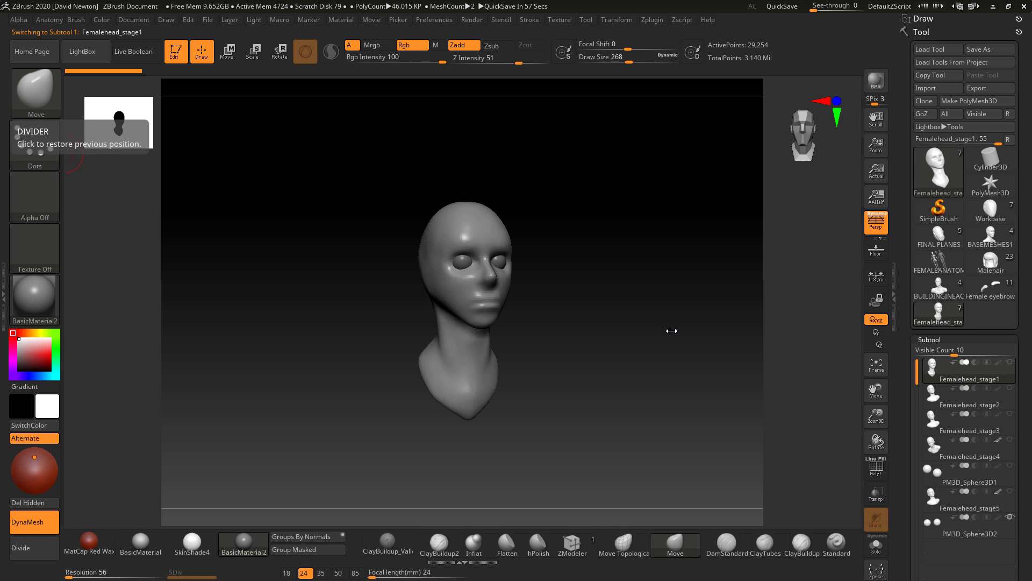
Show the Femalehead_stage2 to Femalehead_stage5 subtools in turn and toggle the visibility of the PM3D_Sphere3D1 eyes.
{"action": "left_click", "coordinate": [933, 397]}
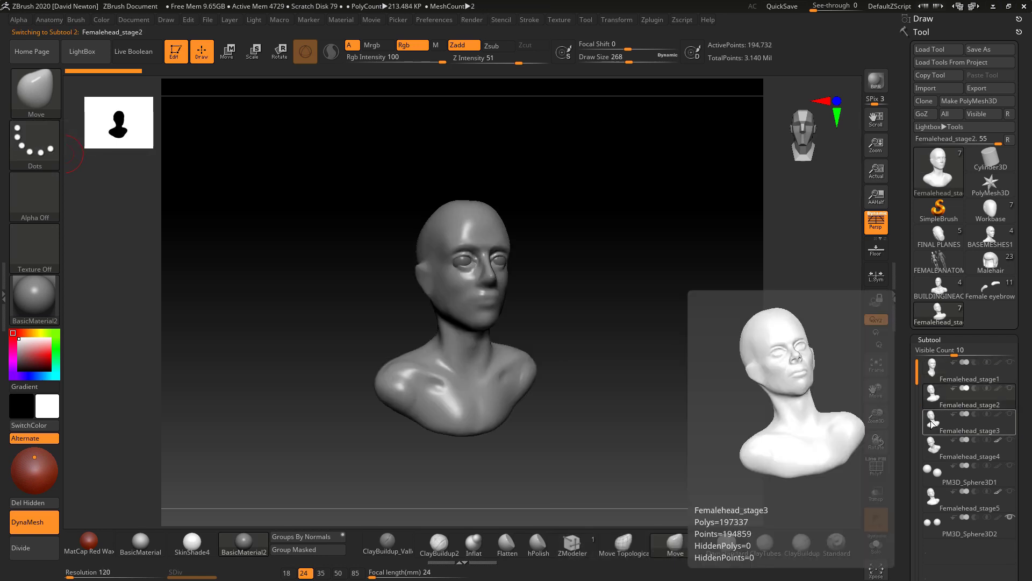
{"action": "left_click", "coordinate": [933, 422]}
{"action": "mouse_move", "coordinate": [933, 448]}
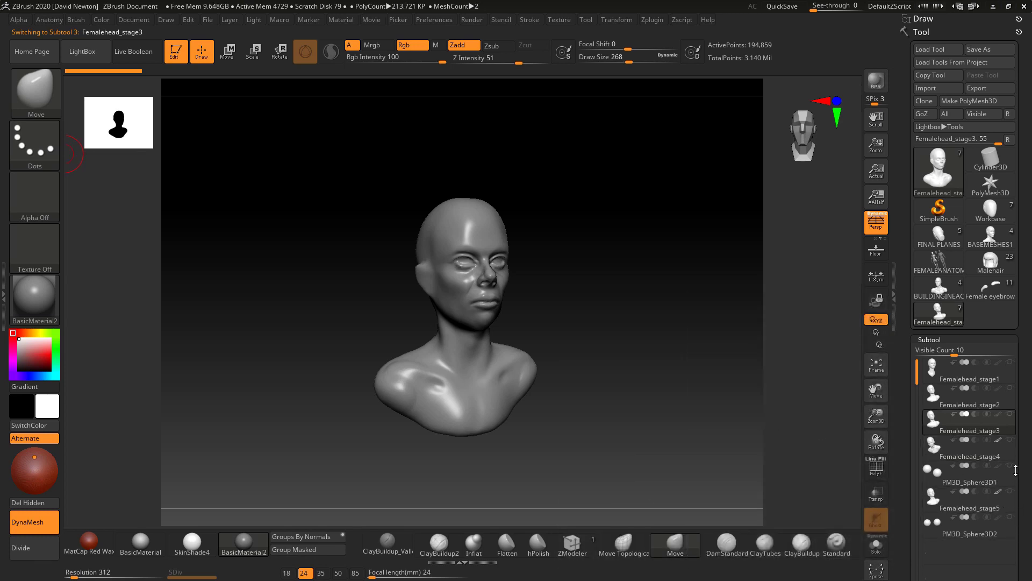
{"action": "left_click", "coordinate": [938, 449]}
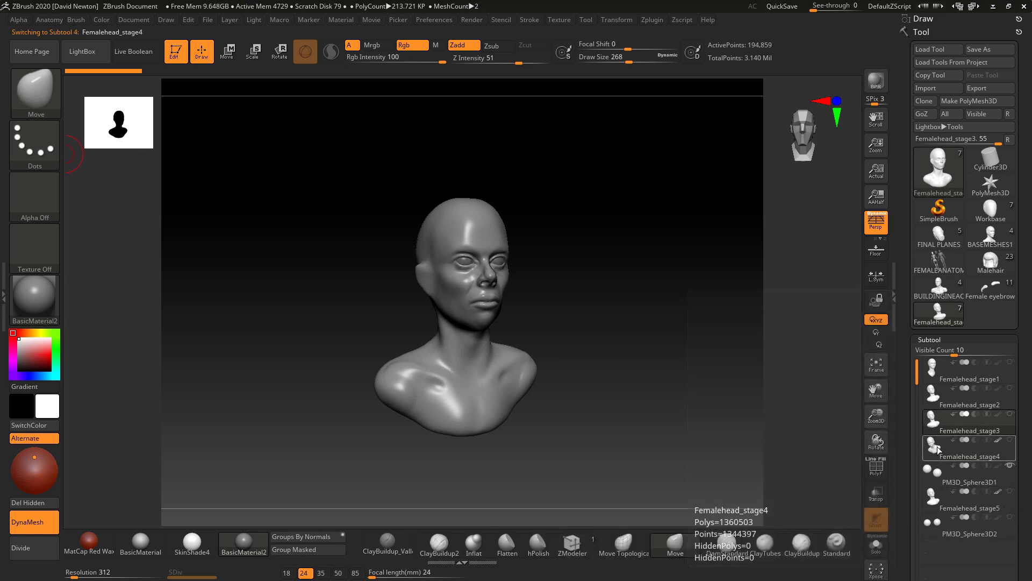
{"action": "left_click", "coordinate": [934, 498]}
{"action": "left_click", "coordinate": [1011, 466]}
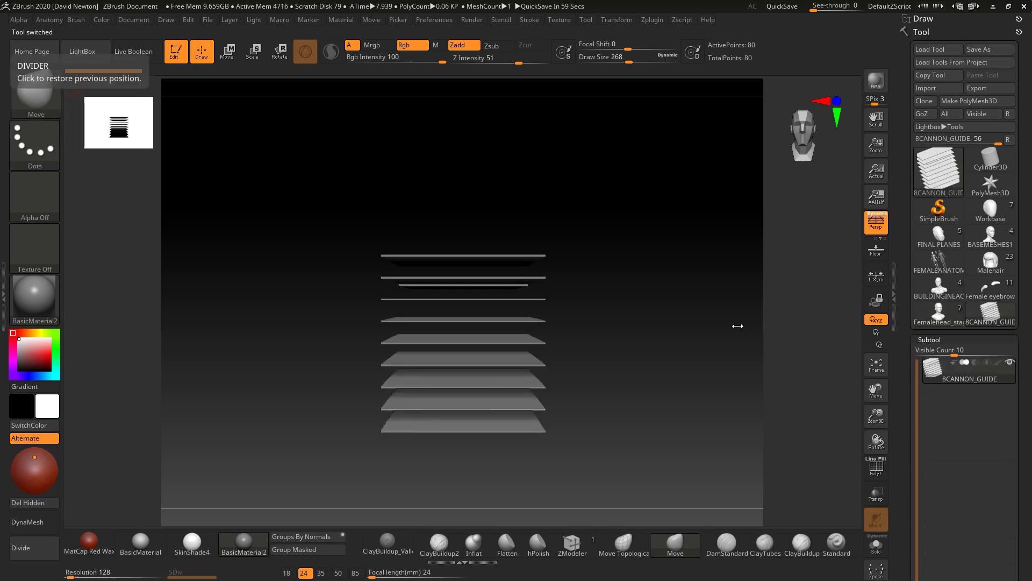
Turn off perspective for the 8CANNON_GUIDE subtool and frame its stacked guide planes more closely.
{"action": "mouse_move", "coordinate": [622, 318]}
{"action": "left_mouse_down"}
{"action": "mouse_move", "coordinate": [647, 318]}
{"action": "mouse_move", "coordinate": [622, 320]}
{"action": "left_mouse_up"}
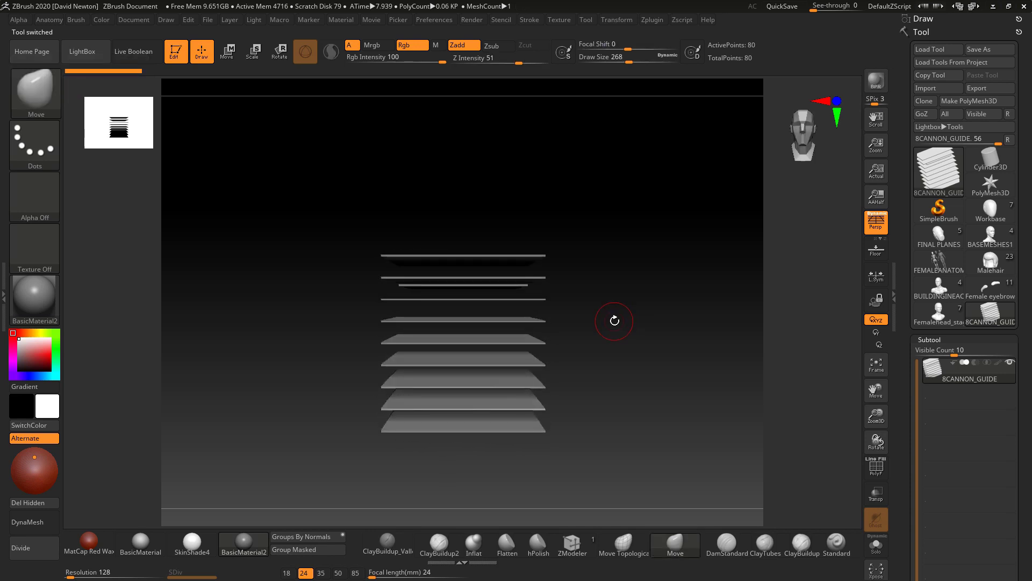
{"action": "left_click", "coordinate": [877, 222]}
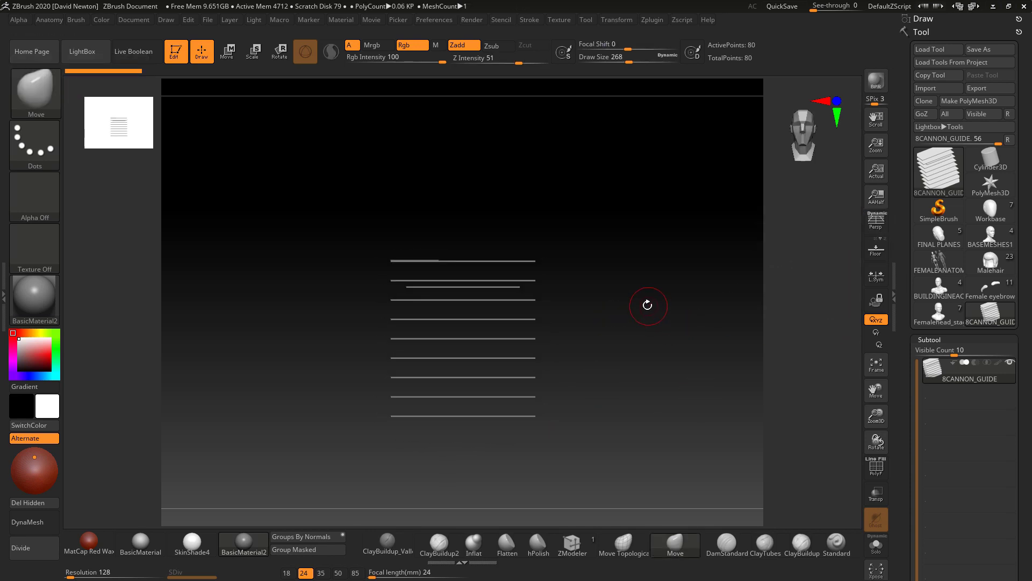
{"action": "left_click_drag", "start_coordinate": [662, 320], "coordinate": [680, 294], "text": "alt"}
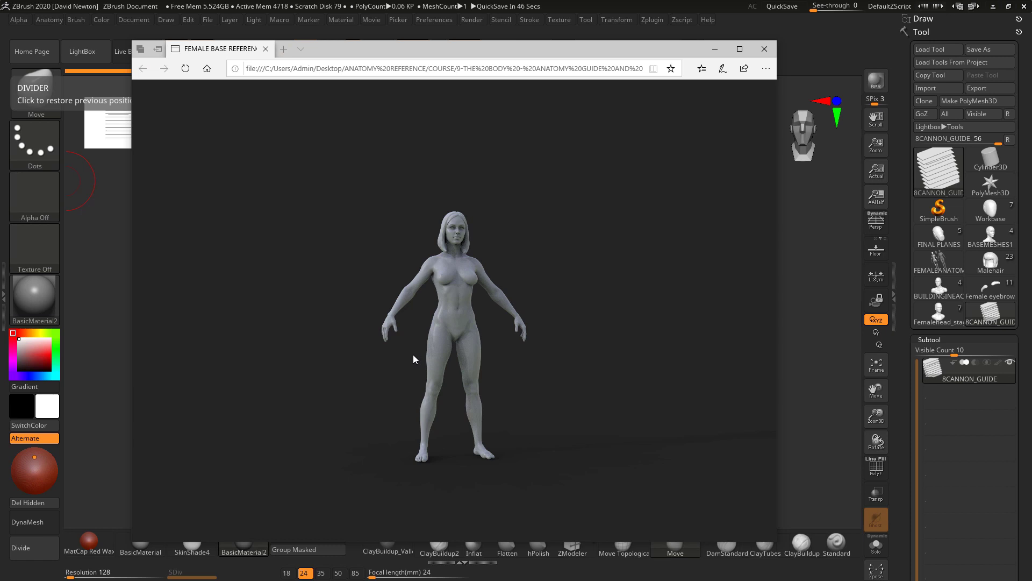
Rotate the female body reference model, and view the main muscles guide image that follows the bony landmarks one.
{"action": "left_click_drag", "start_coordinate": [414, 354], "coordinate": [393, 366]}
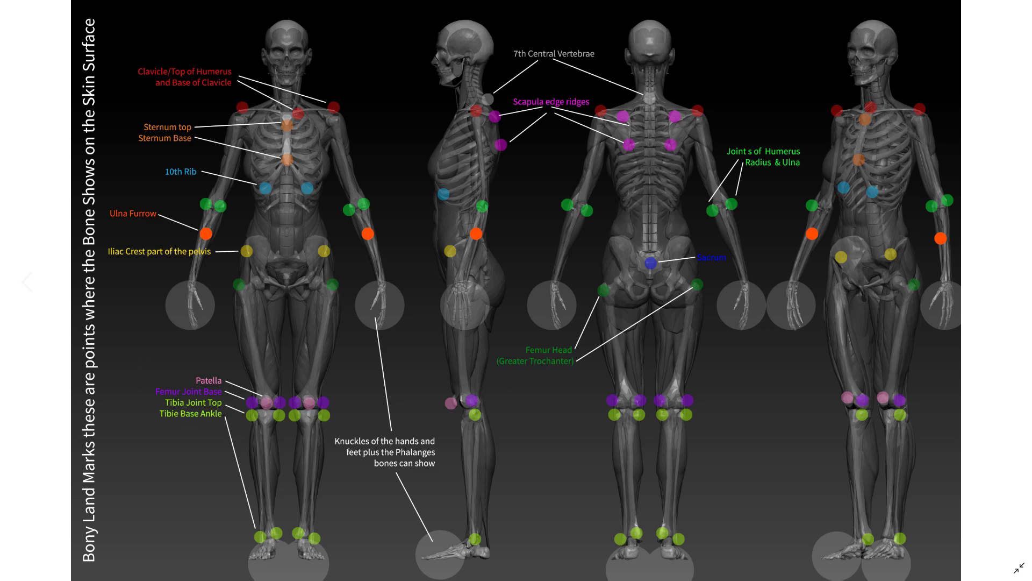
{"action": "key", "text": "Right"}
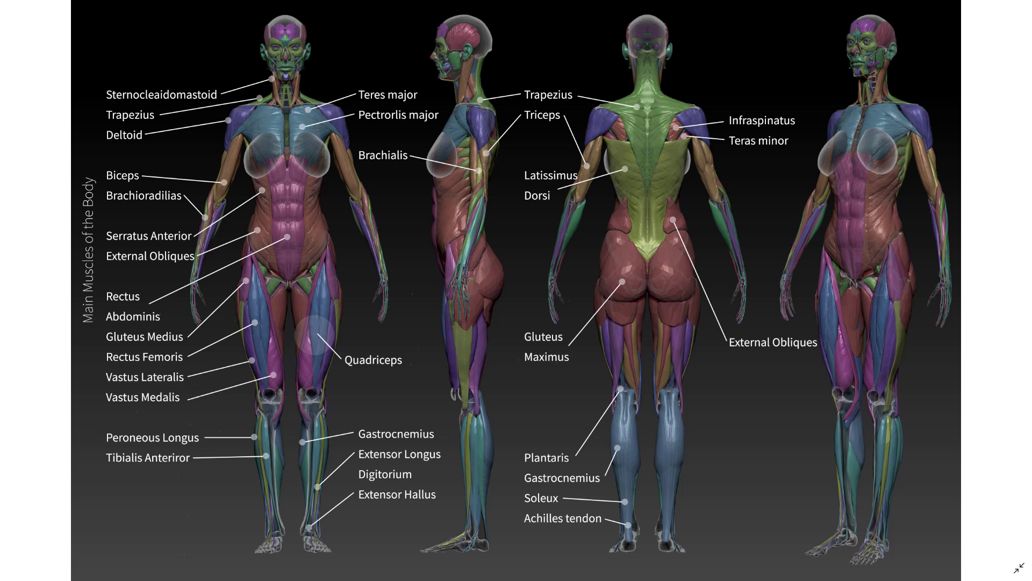
{"action": "key", "text": "Escape"}
Preview the closearm, JOINT TYPES, knee-joint-anatomy-guide and elbow-joint-diagram images in the GUIDES folder, and move the folder window aside.
{"action": "left_click", "coordinate": [365, 294]}
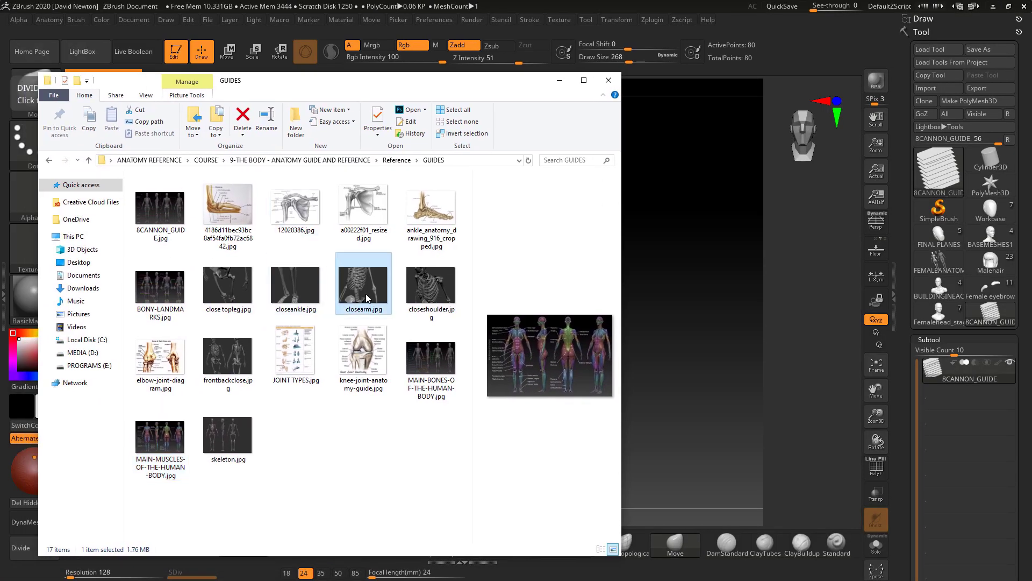
{"action": "left_click", "coordinate": [329, 297]}
{"action": "left_click", "coordinate": [299, 366]}
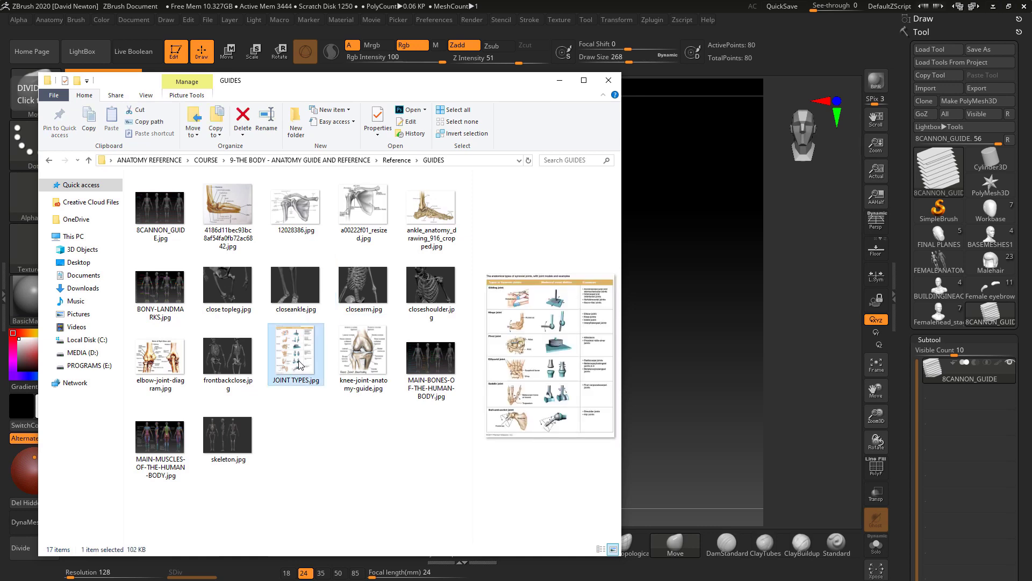
{"action": "left_click", "coordinate": [347, 364]}
{"action": "left_click", "coordinate": [303, 362]}
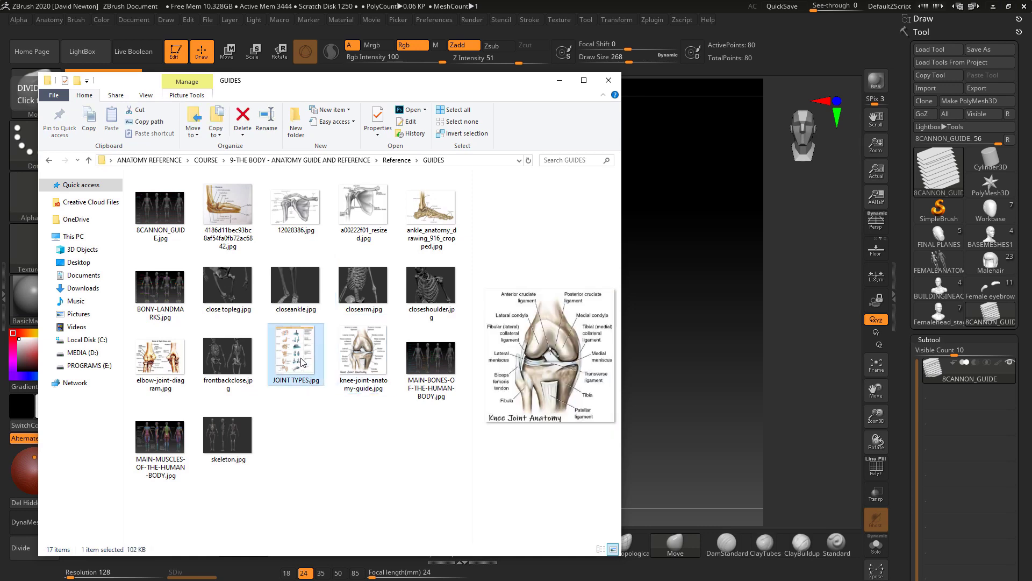
{"action": "left_click", "coordinate": [162, 360]}
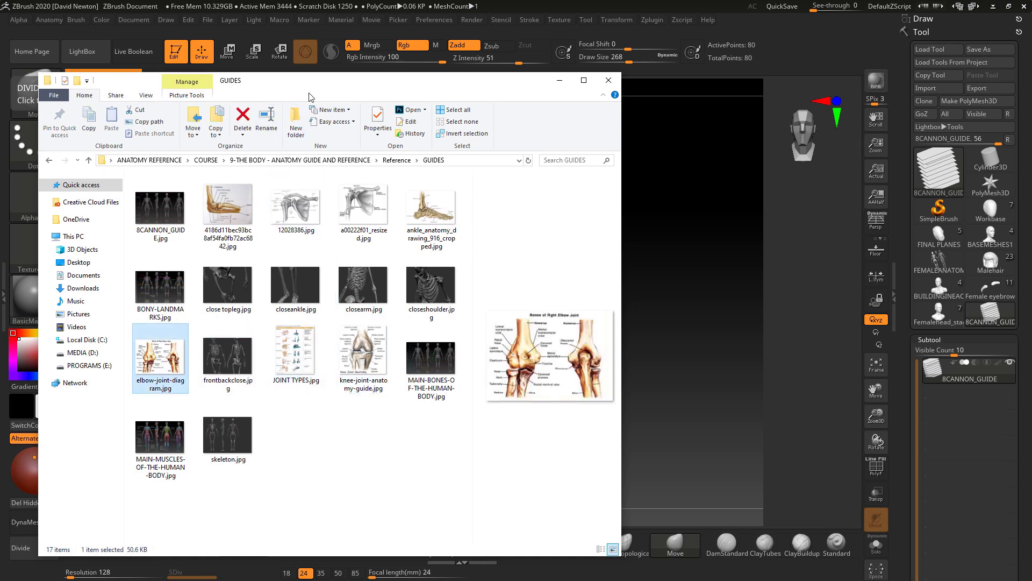
{"action": "left_click_drag", "start_coordinate": [309, 83], "coordinate": [0, 161]}
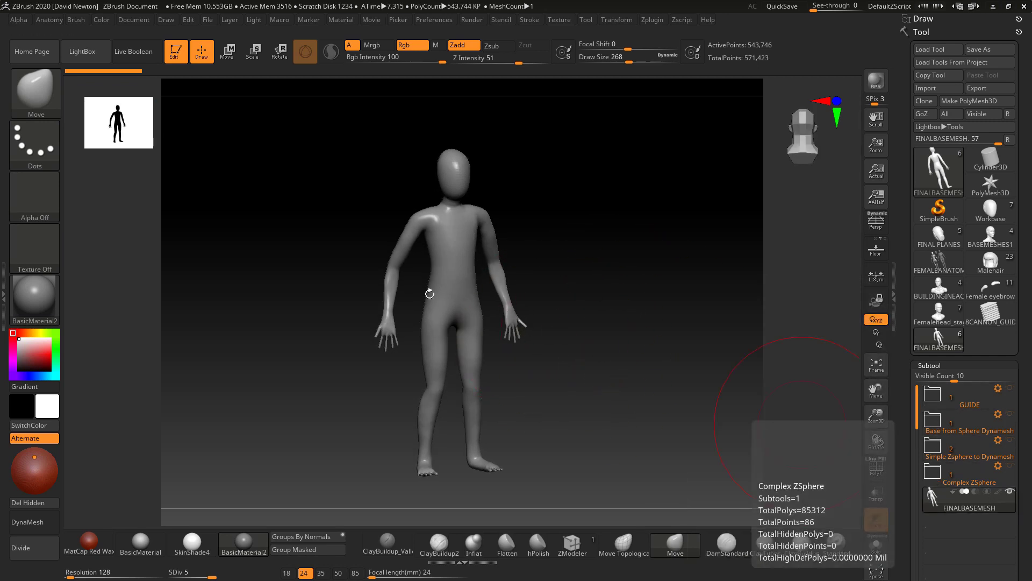
Compare the Complex-ZSphere figure with the FINALBASEMESH subtool.
{"action": "key", "text": "Up"}
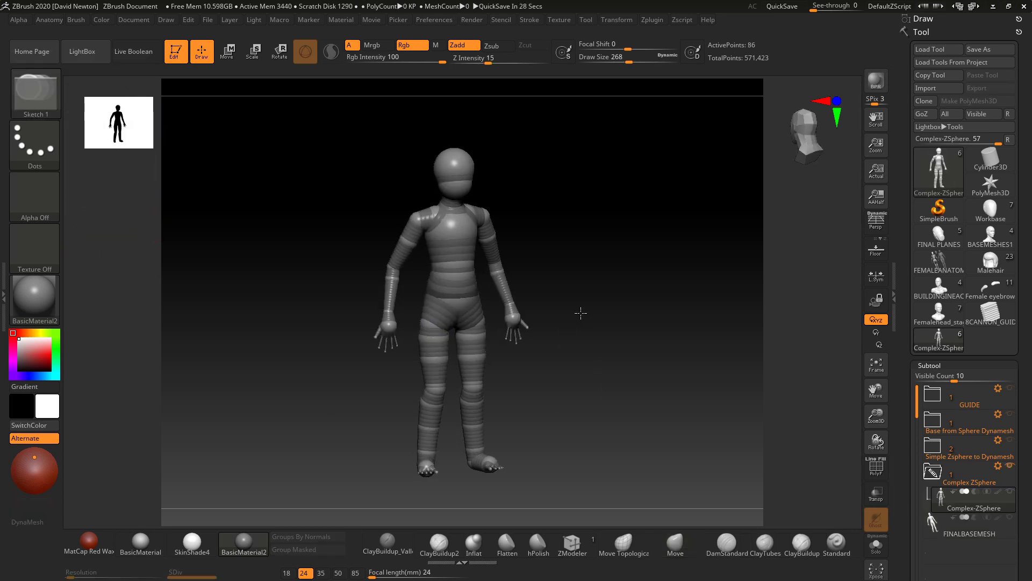
{"action": "left_click", "coordinate": [932, 524]}
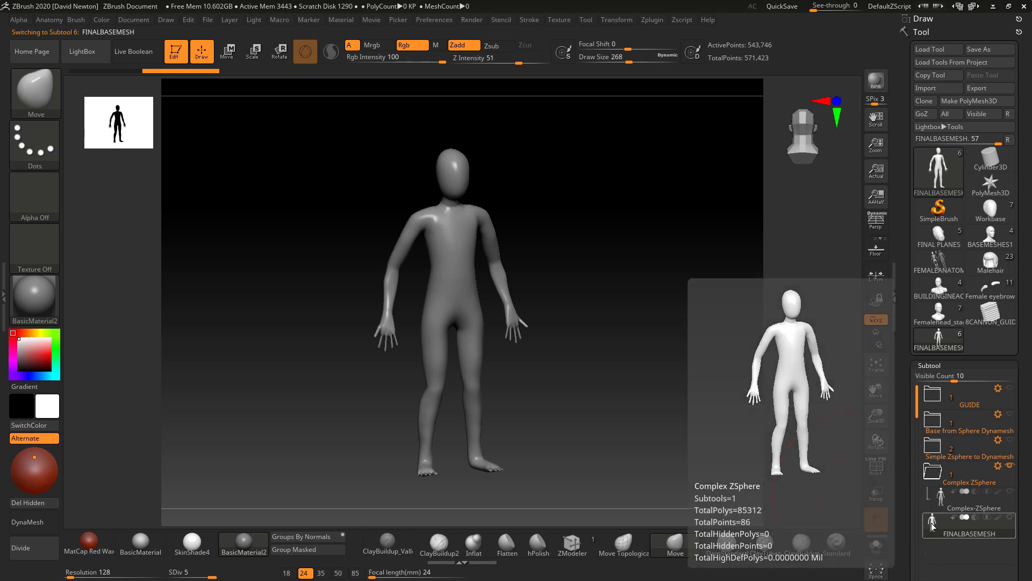
Expand the Simple Zsphere to Dynamesh folder, select its ZSphere to dynamesh subtool and view the whole figure.
{"action": "mouse_move", "coordinate": [939, 456]}
{"action": "mouse_move", "coordinate": [941, 486]}
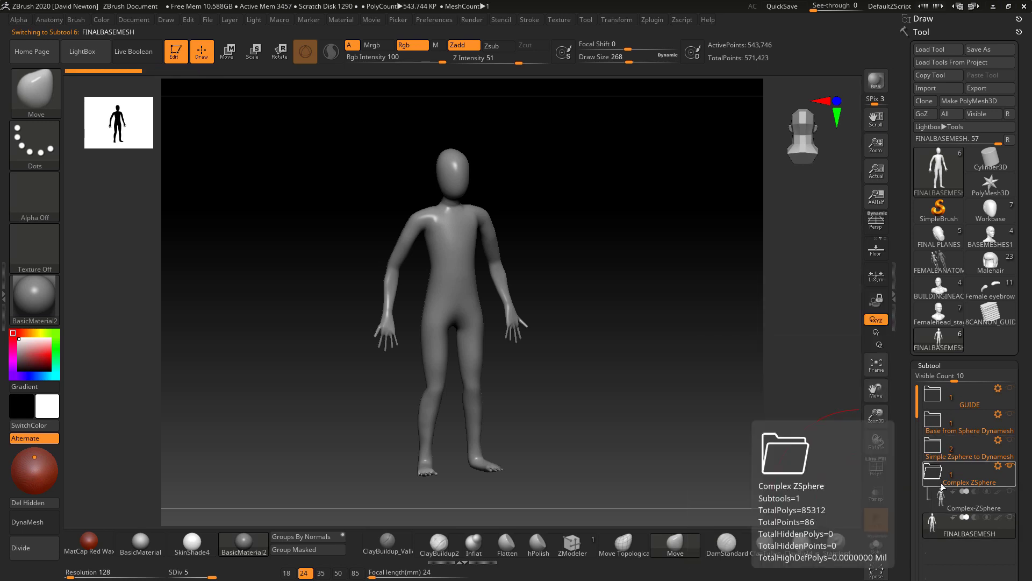
{"action": "left_click", "coordinate": [932, 449]}
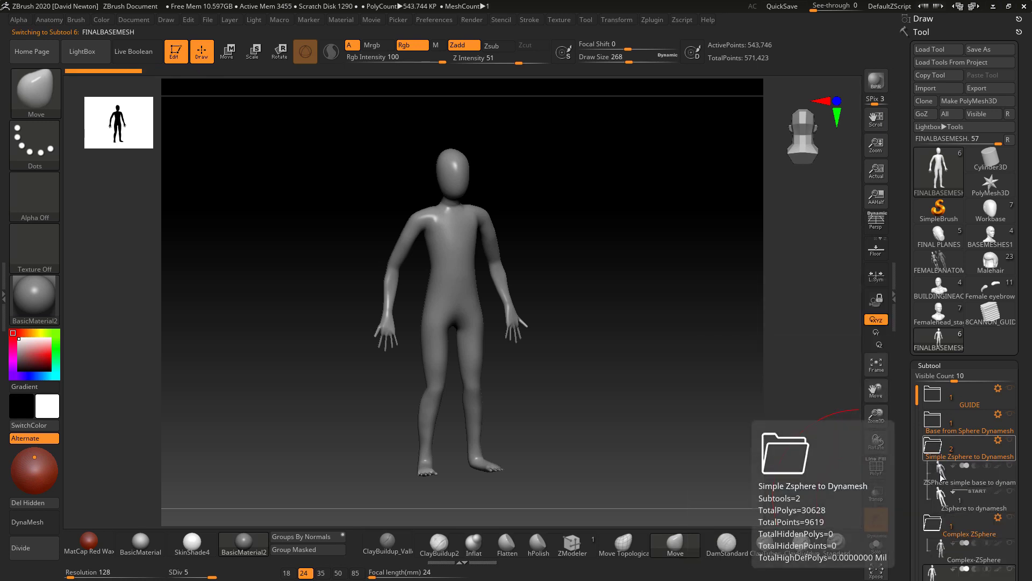
{"action": "left_click", "coordinate": [941, 497]}
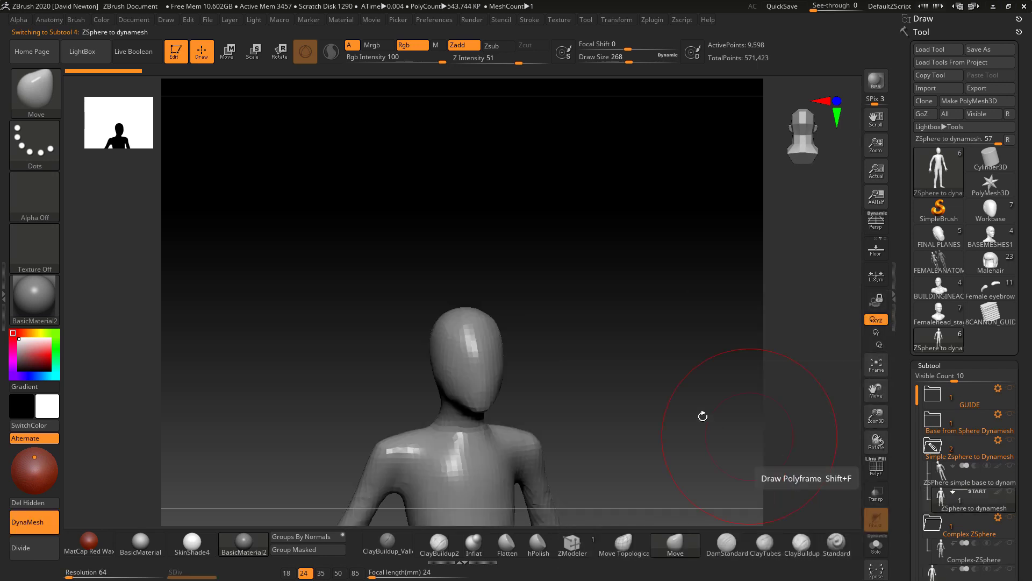
{"action": "left_click_drag", "start_coordinate": [646, 381], "coordinate": [578, 212], "text": "alt"}
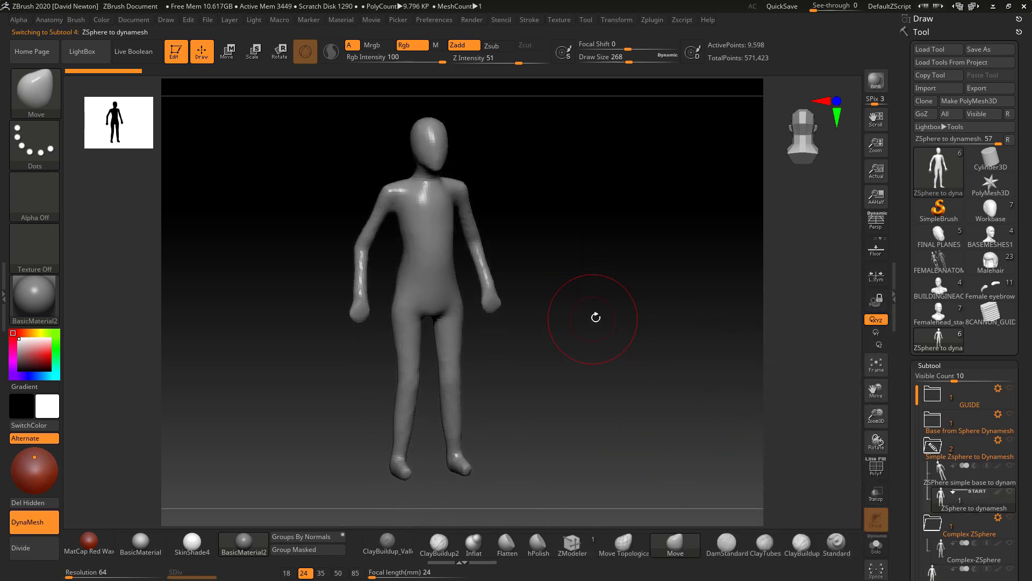
{"action": "mouse_move", "coordinate": [595, 317]}
{"action": "left_mouse_down", "text": "shift"}
{"action": "mouse_move", "coordinate": [581, 307]}
{"action": "mouse_move", "coordinate": [611, 302]}
{"action": "left_mouse_up", "text": "shift"}
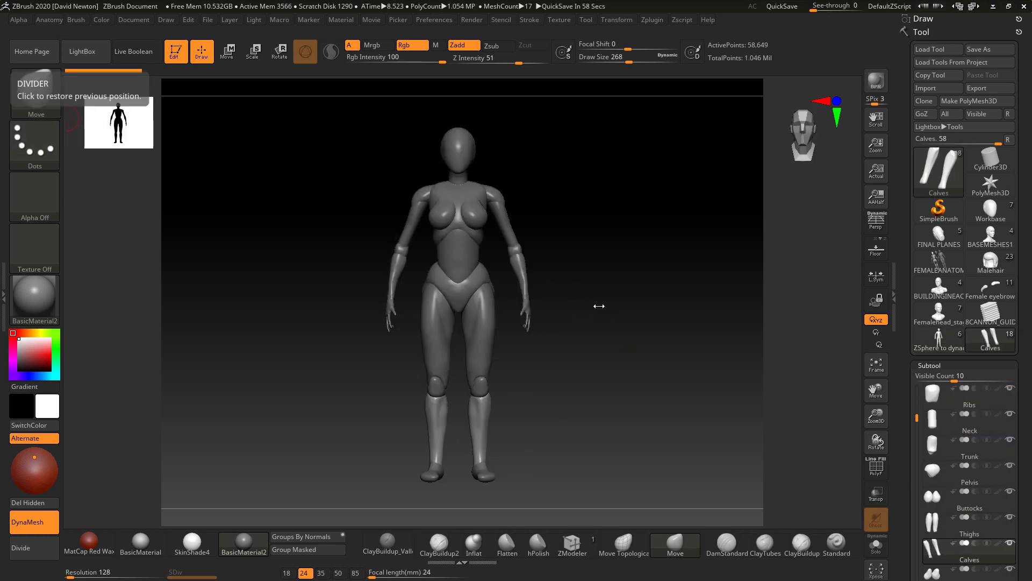
Turn on polyframe display for the segmented female mannequin and select its Knees and Pelvis subtools in turn.
{"action": "mouse_move", "coordinate": [591, 305]}
{"action": "left_mouse_down"}
{"action": "mouse_move", "coordinate": [599, 295]}
{"action": "mouse_move", "coordinate": [638, 301]}
{"action": "mouse_move", "coordinate": [574, 307]}
{"action": "mouse_move", "coordinate": [606, 309]}
{"action": "left_mouse_up"}
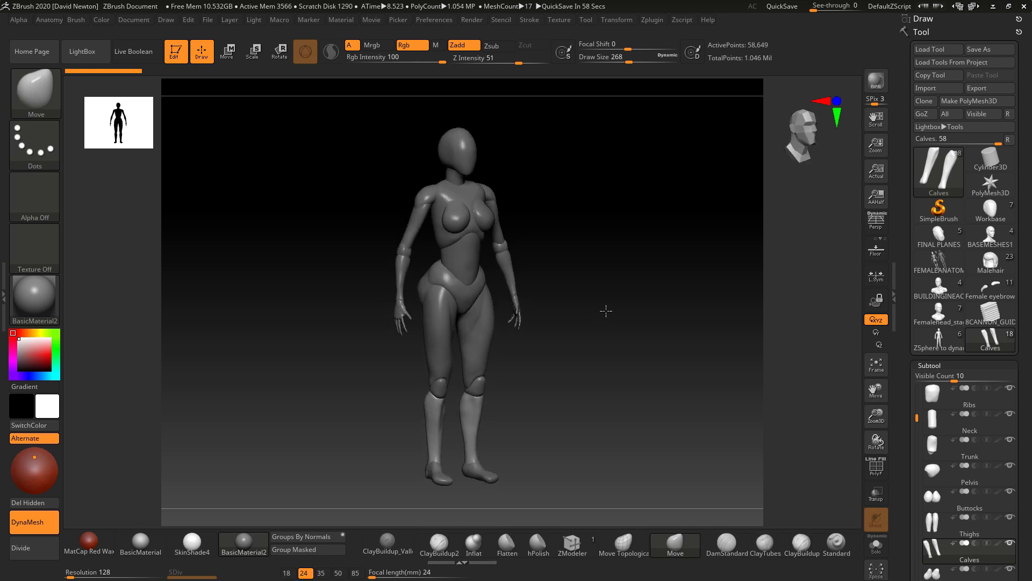
{"action": "left_click", "coordinate": [876, 469]}
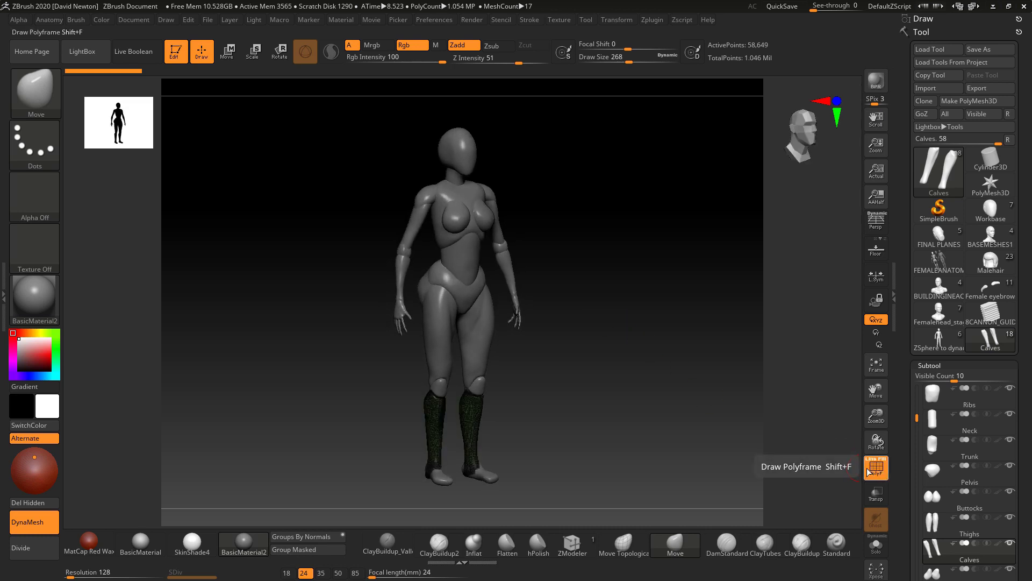
{"action": "left_click_drag", "start_coordinate": [681, 369], "coordinate": [666, 369], "text": "shift"}
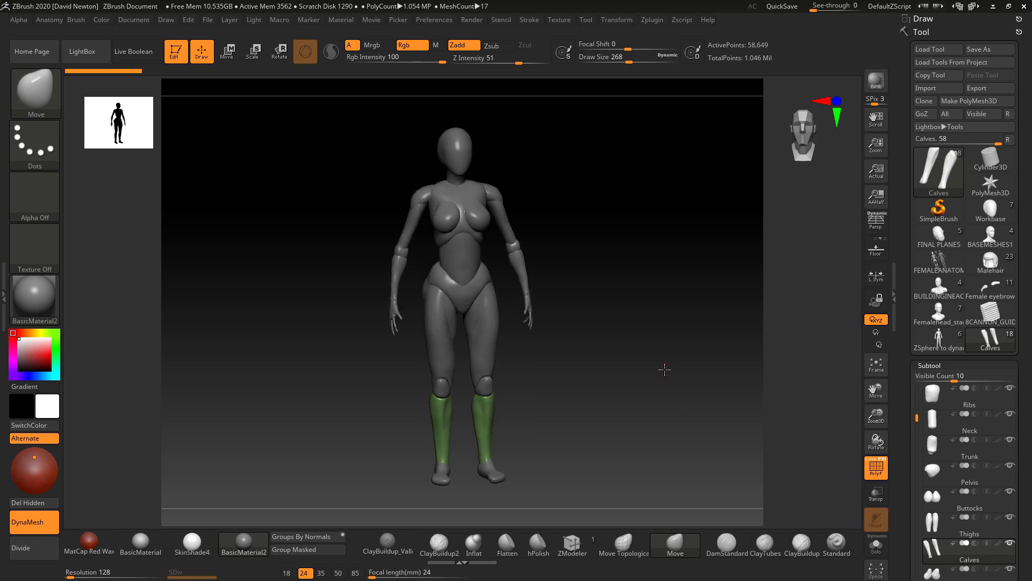
{"action": "left_click", "coordinate": [479, 386], "text": "alt"}
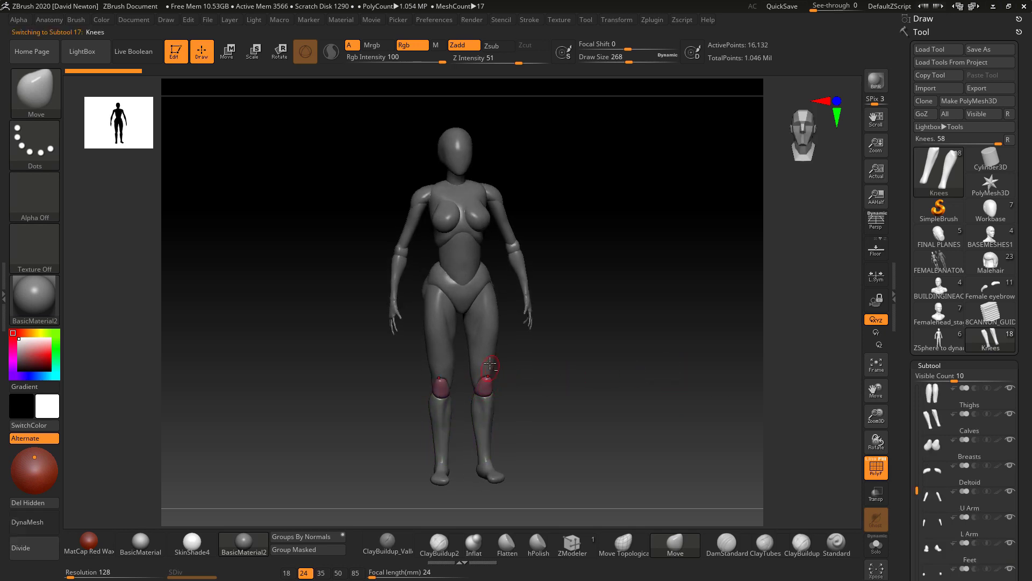
{"action": "left_click", "coordinate": [461, 286], "text": "alt"}
{"action": "left_click", "coordinate": [457, 292], "text": "alt"}
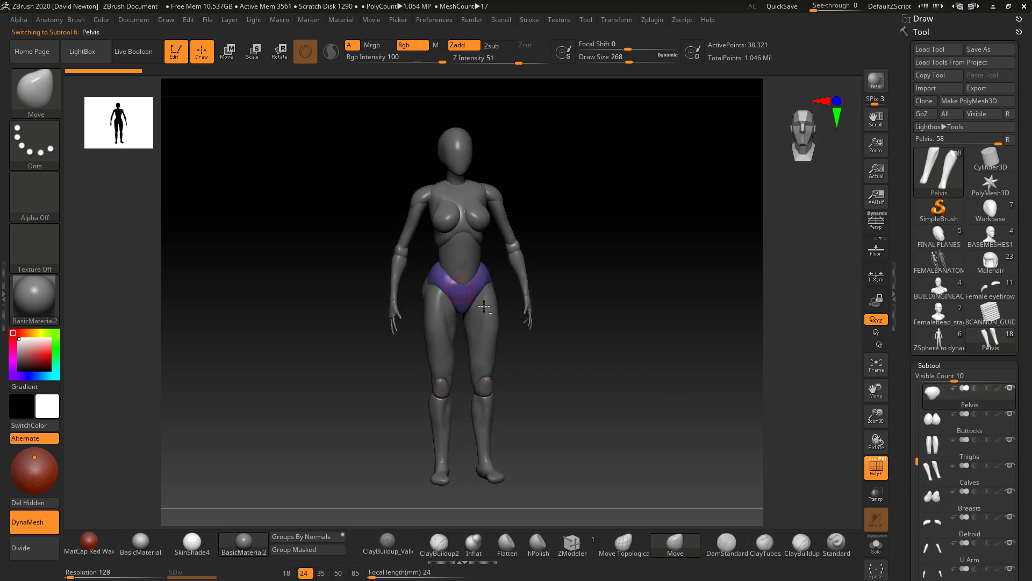
{"action": "mouse_move", "coordinate": [608, 347]}
{"action": "left_mouse_down"}
{"action": "mouse_move", "coordinate": [650, 340]}
{"action": "mouse_move", "coordinate": [624, 345]}
{"action": "left_mouse_up"}
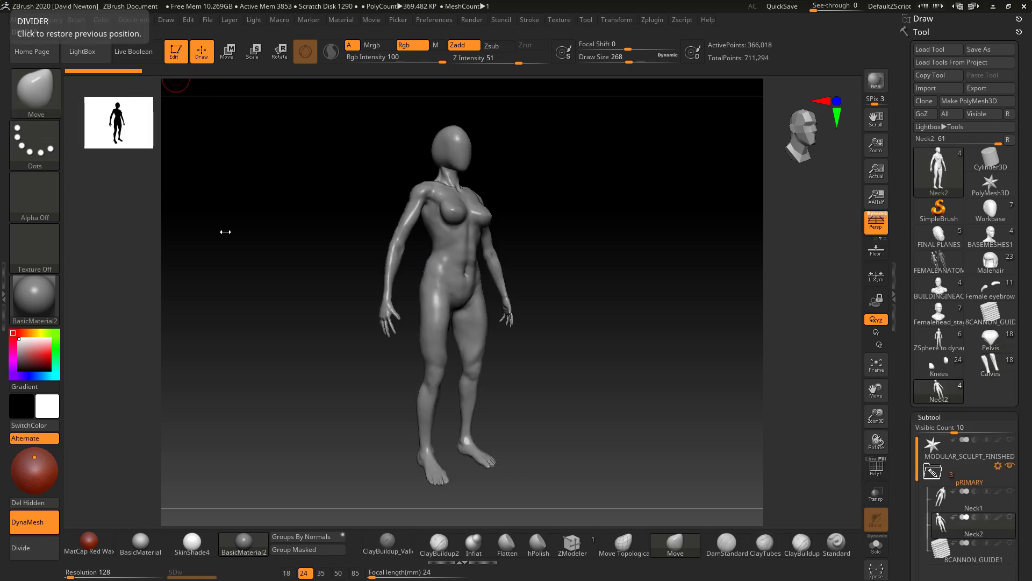
Examine the Neck2 female sculpt and the muscular BASE13 male sculpt from different angles.
{"action": "mouse_move", "coordinate": [676, 280]}
{"action": "left_mouse_down"}
{"action": "mouse_move", "coordinate": [650, 281]}
{"action": "mouse_move", "coordinate": [669, 316]}
{"action": "mouse_move", "coordinate": [629, 314]}
{"action": "mouse_move", "coordinate": [672, 325]}
{"action": "mouse_move", "coordinate": [636, 330]}
{"action": "mouse_move", "coordinate": [610, 329]}
{"action": "mouse_move", "coordinate": [622, 312]}
{"action": "mouse_move", "coordinate": [610, 272]}
{"action": "mouse_move", "coordinate": [611, 286]}
{"action": "left_mouse_up"}
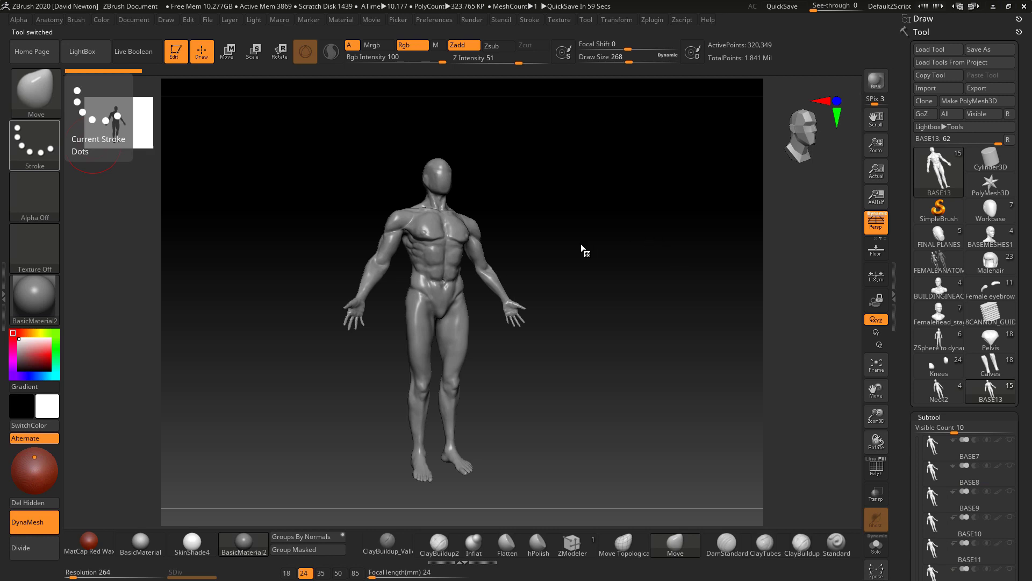
{"action": "mouse_move", "coordinate": [673, 277]}
{"action": "left_mouse_down"}
{"action": "mouse_move", "coordinate": [665, 322]}
{"action": "mouse_move", "coordinate": [490, 327]}
{"action": "left_mouse_up"}
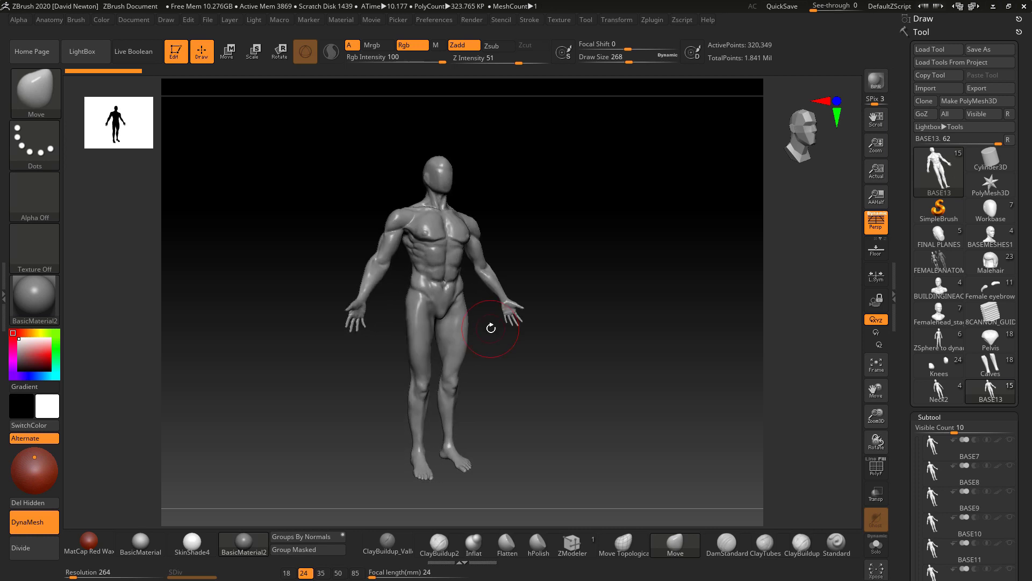